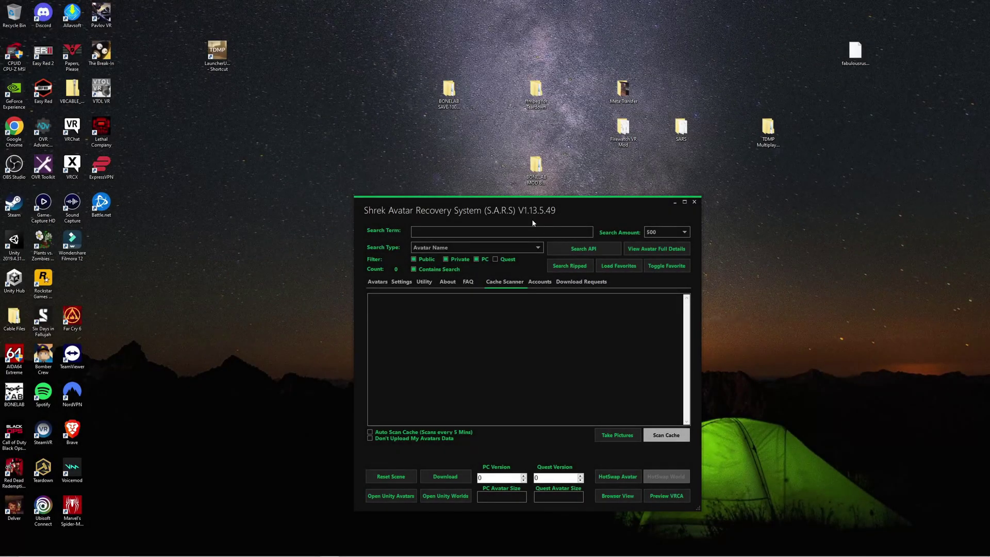
Drag the S.A.R.S window higher up the desktop
left_click_drag(531, 205, 540, 170)
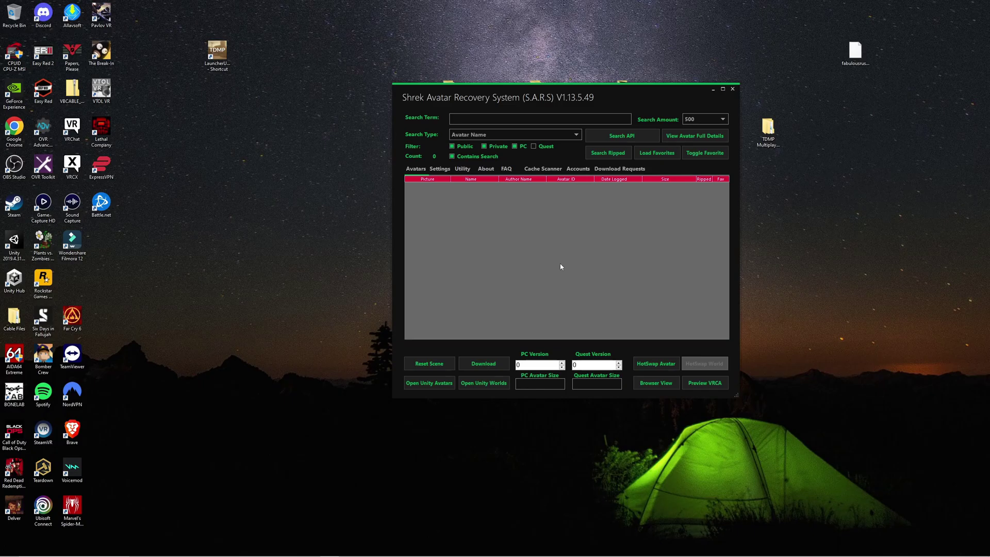
Launch a cache scan from the Cache Scanner panel to bring up the folder picker
left_click(544, 170)
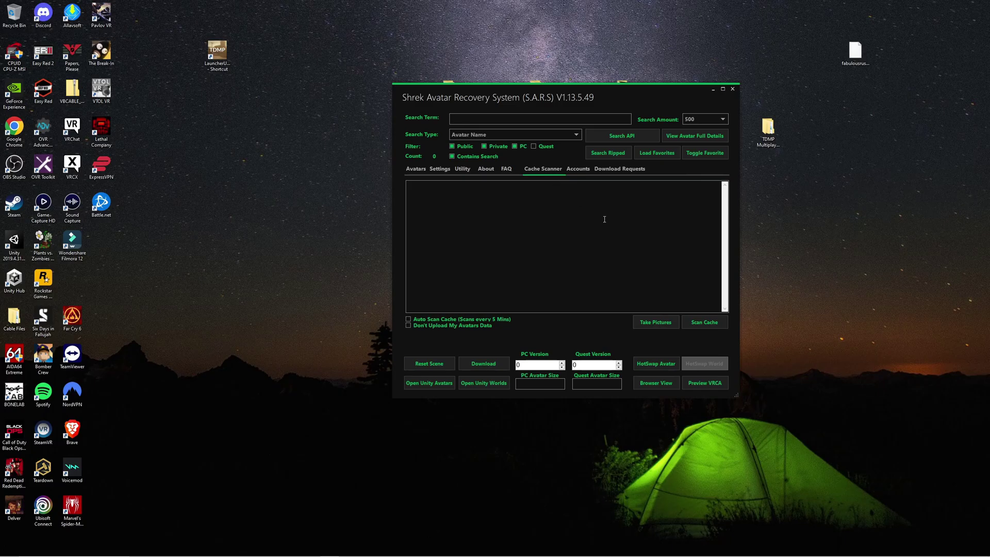
left_click(704, 322)
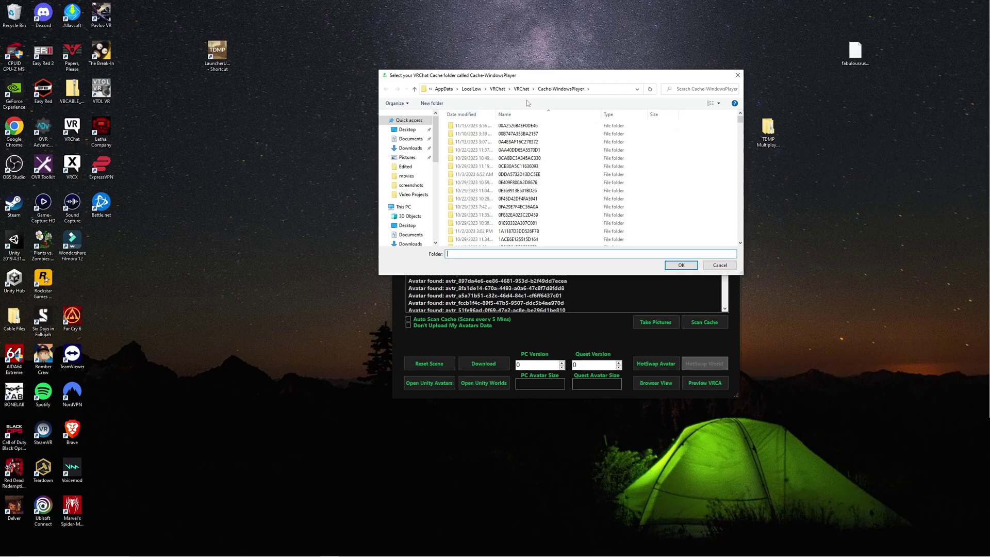
Pick the VRChat Cache-WindowsPlayer folder and run the scan
left_click(523, 89)
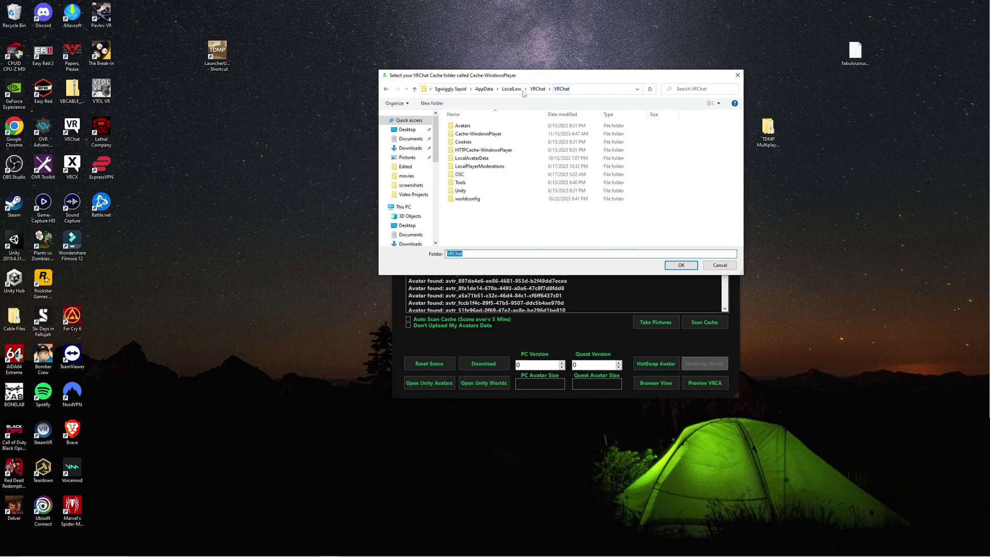
left_click(469, 135)
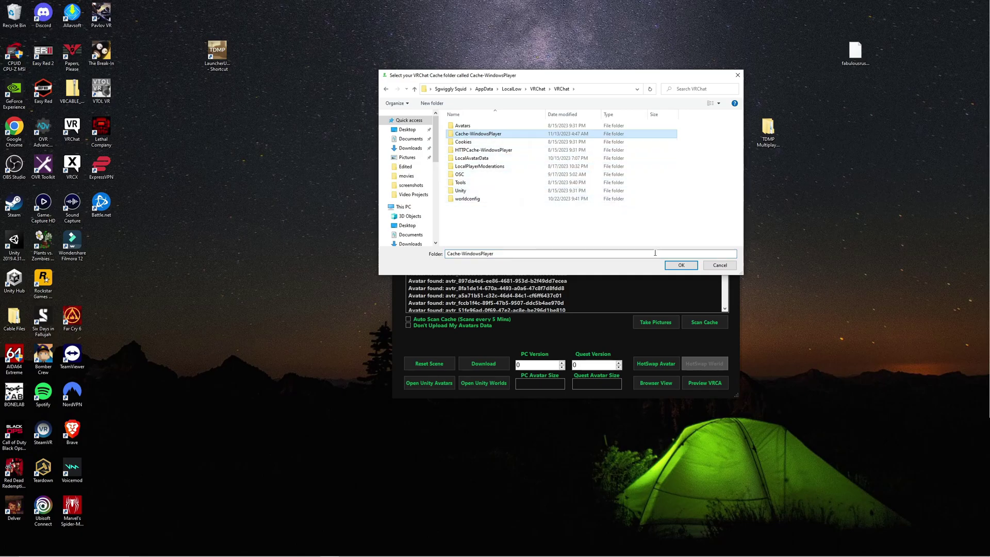
left_click(671, 265)
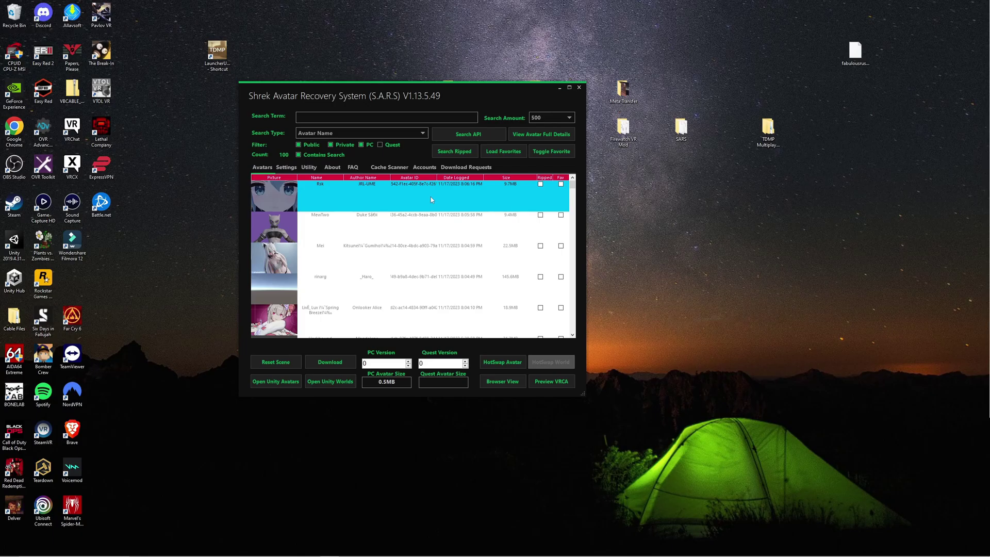
Select the MewTwo avatar row to view its PC version and size
left_click(455, 227)
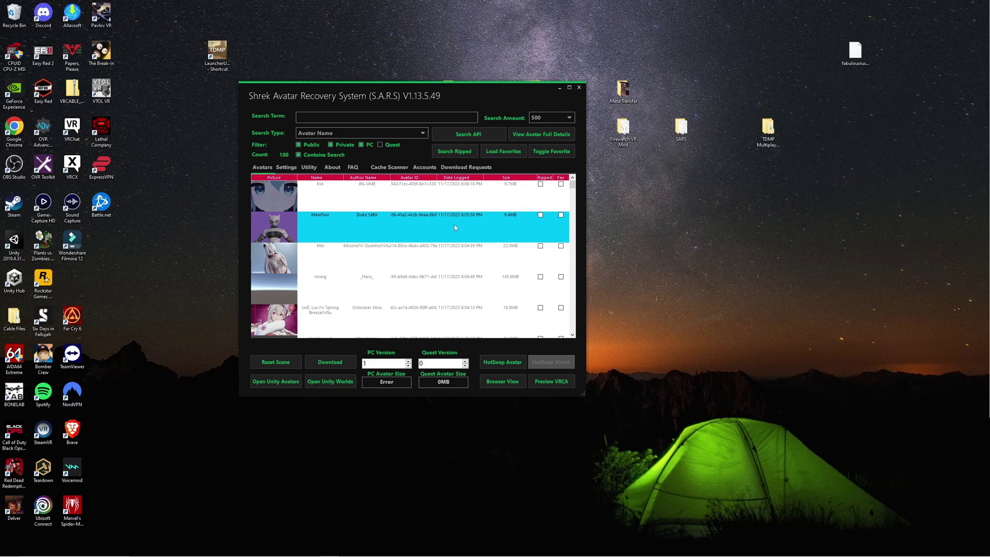